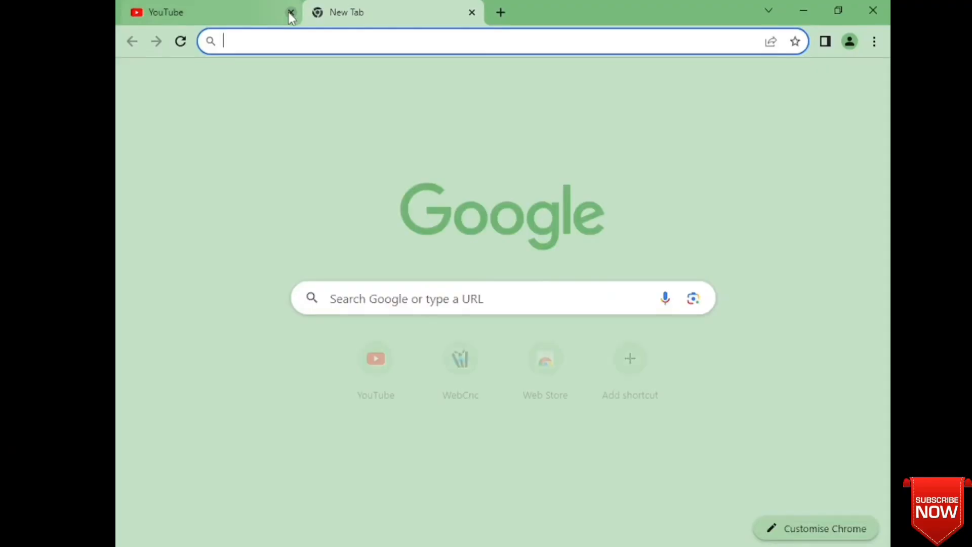
- Search Google for 'asus expertbook b1 b1500ceae rapid storage technology driver'
text(asus ex)
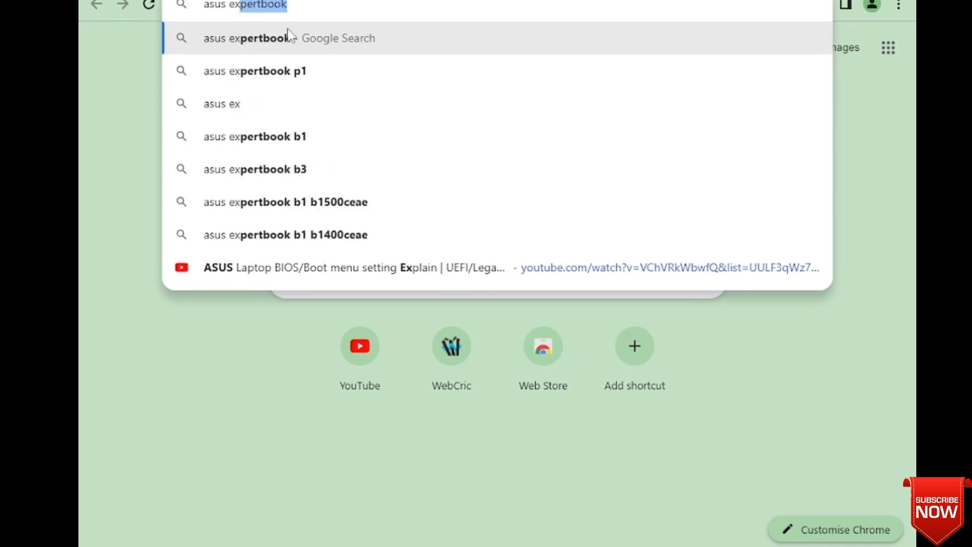
click(318, 202)
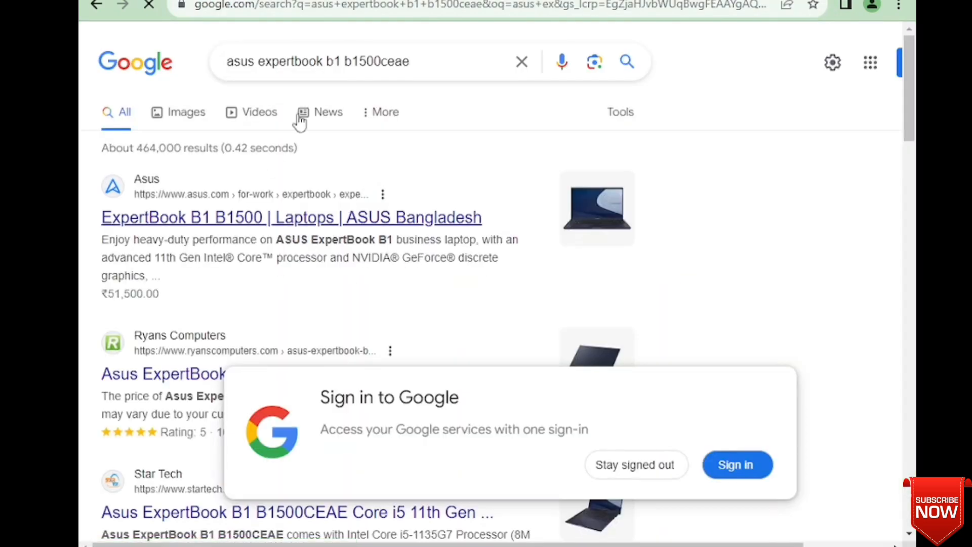
click(431, 62)
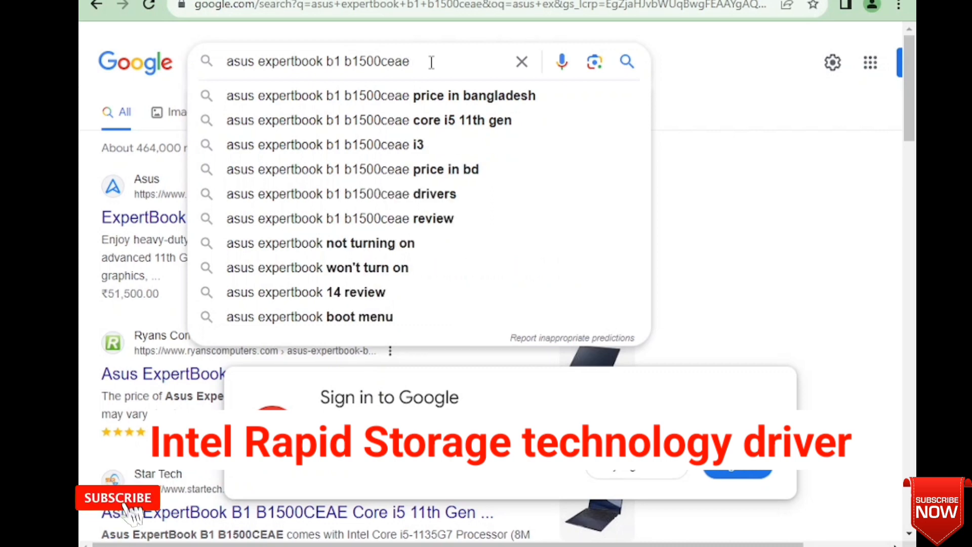
- Go to the ASUS Support 'Drivers and manuals' download page
text(rapid storage te)
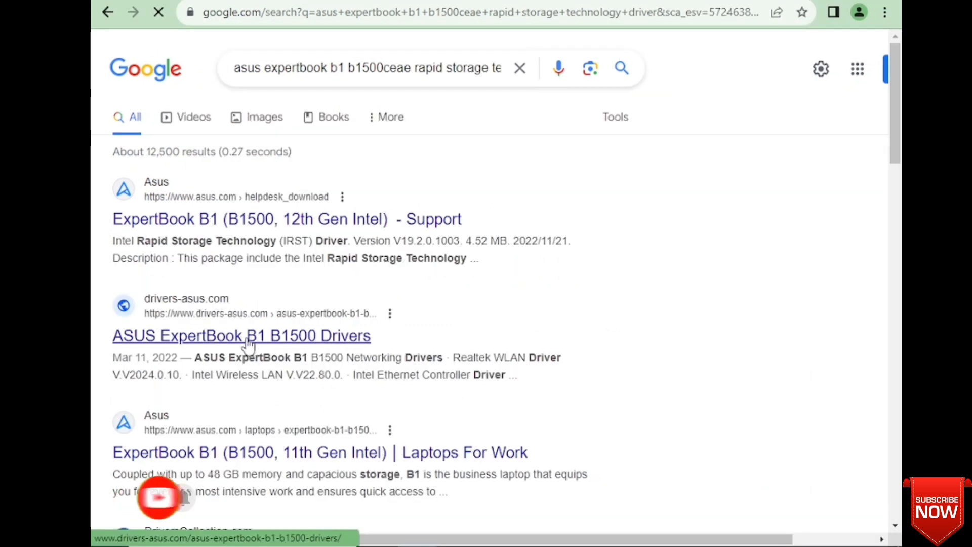
scroll(262, 386, down, 2)
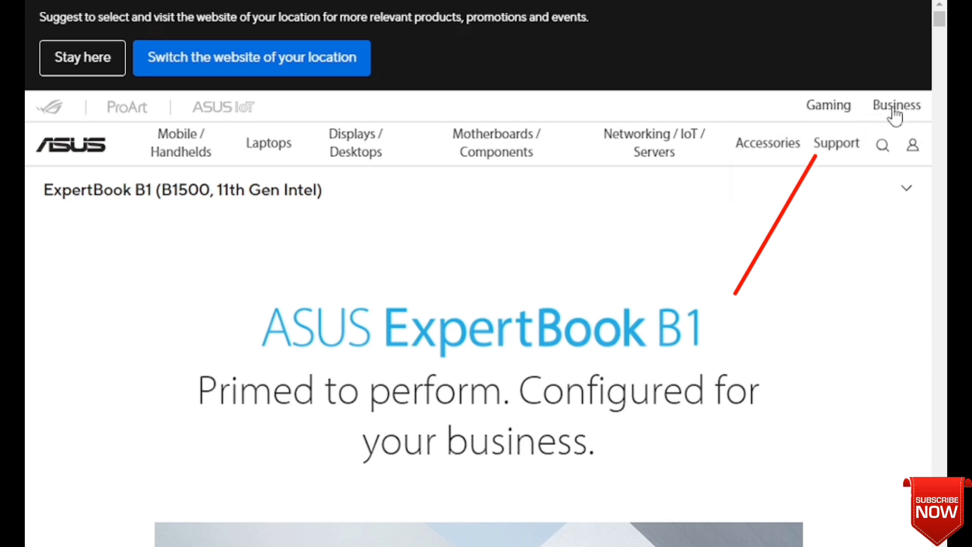
mouse_move(837, 148)
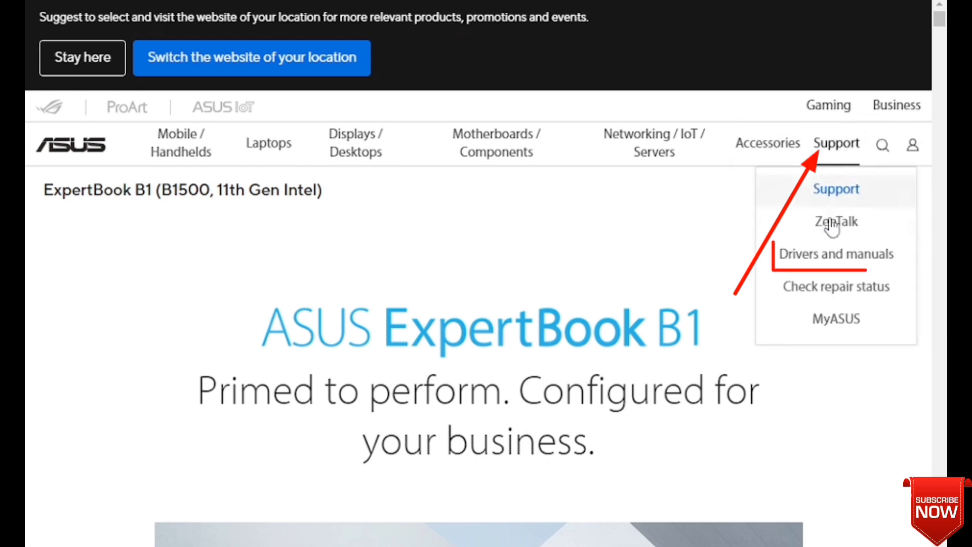
click(840, 256)
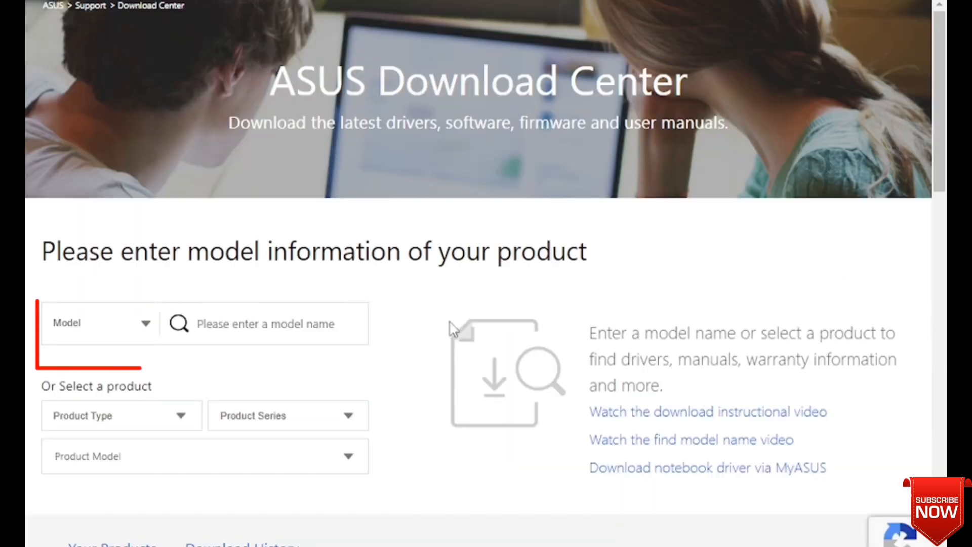
- Look up the laptop in the Download Center by its serial number
scroll(152, 327, up, 2)
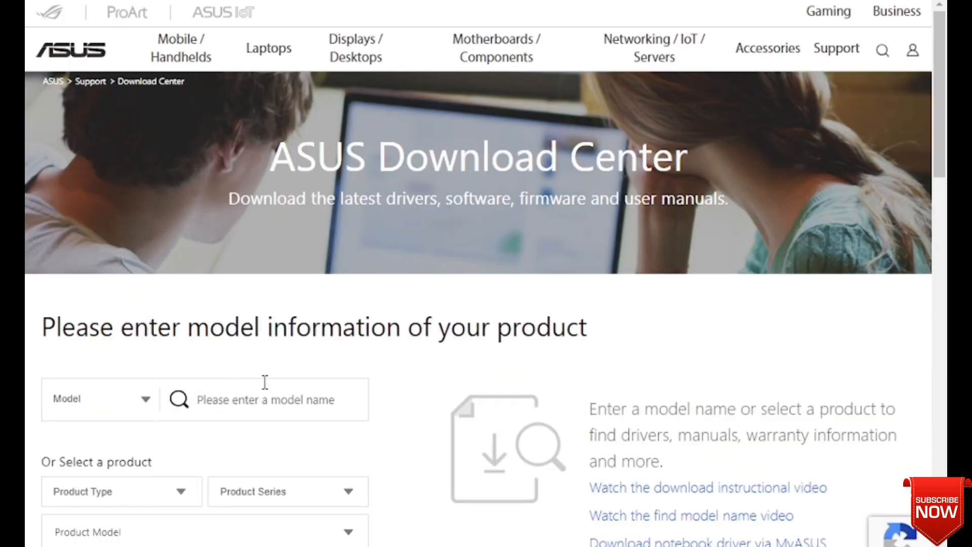
scroll(265, 383, down, 2)
click(134, 302)
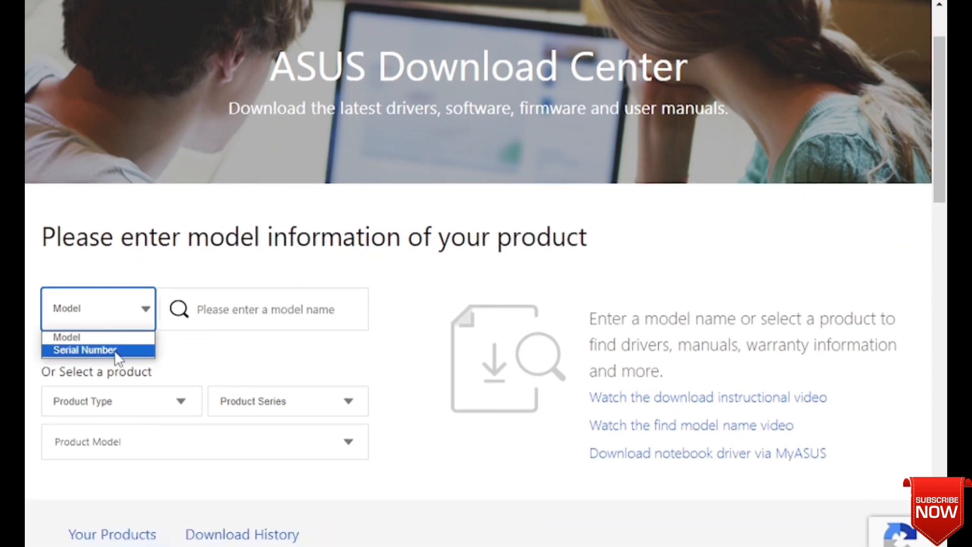
click(85, 350)
click(298, 317)
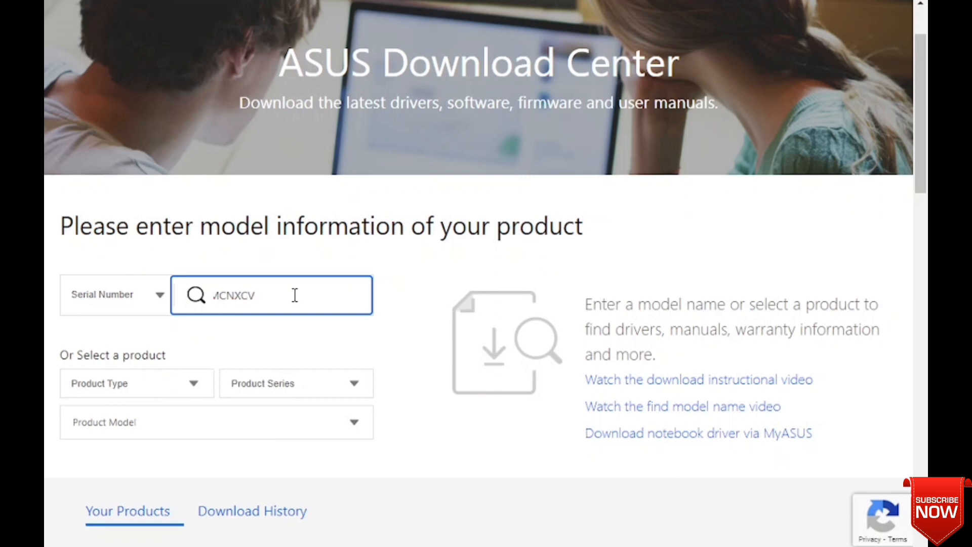
click(195, 296)
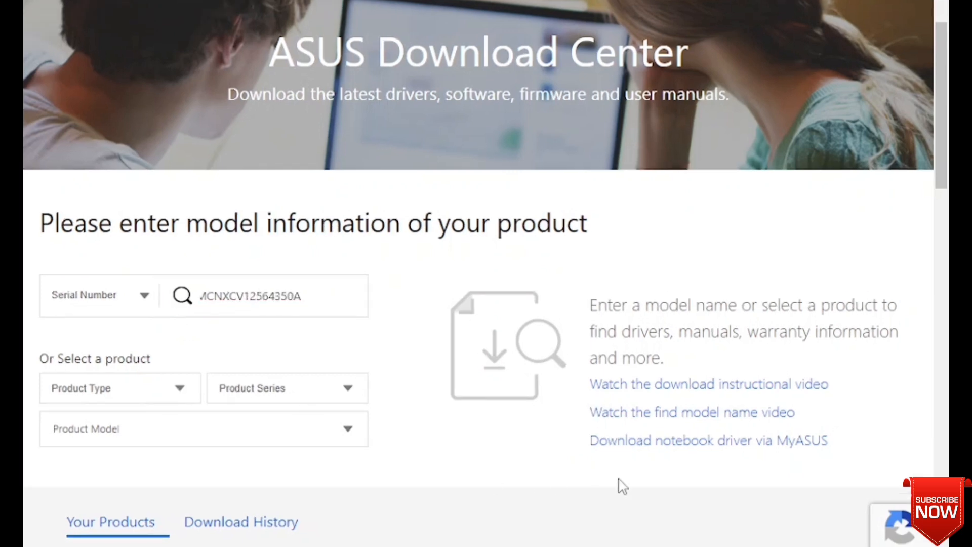
scroll(628, 451, down, 3)
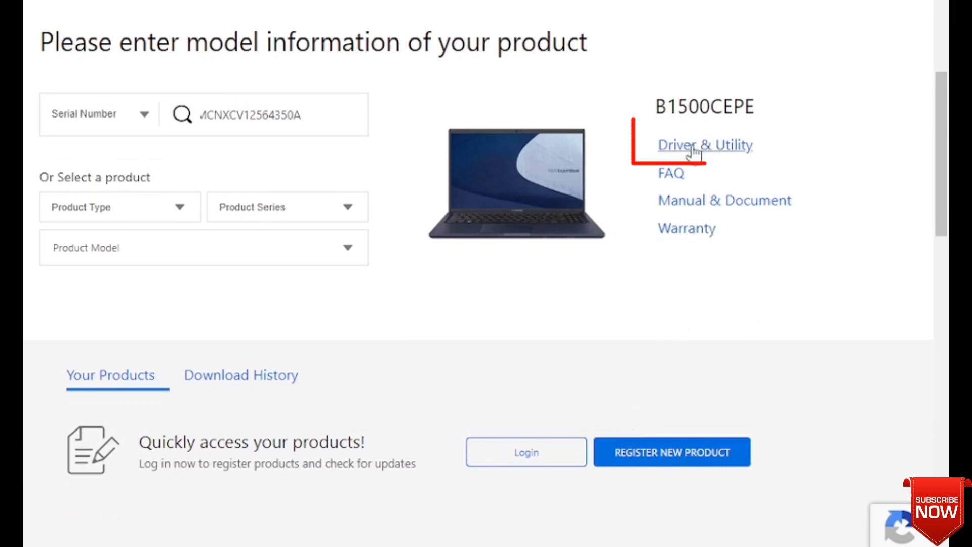
- Show the model's drivers and utilities for Windows 10 64-bit
click(694, 148)
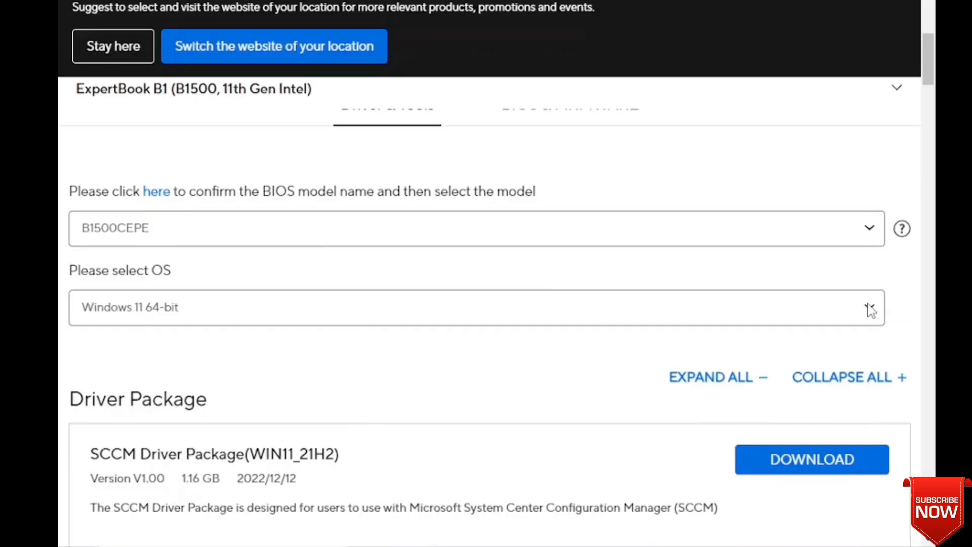
click(448, 320)
click(448, 320)
click(448, 320)
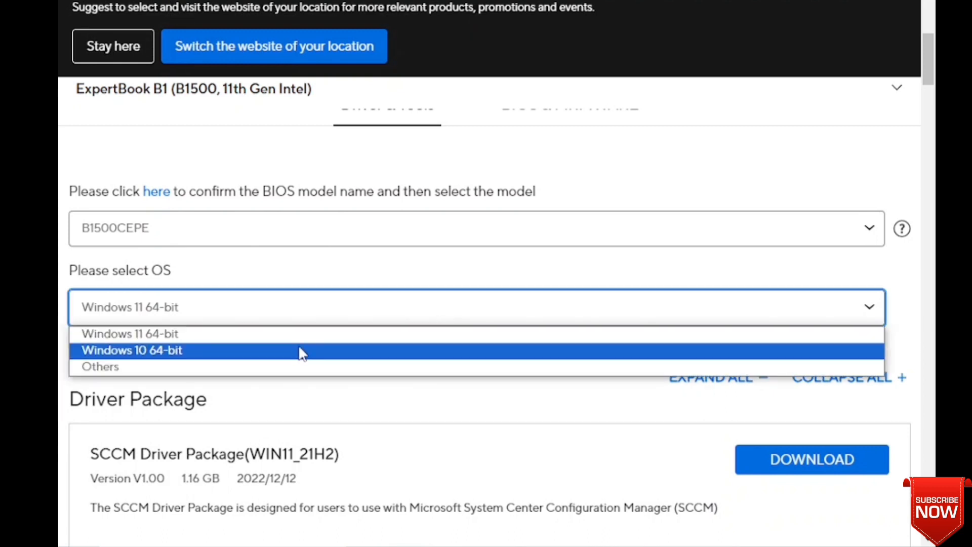
click(170, 351)
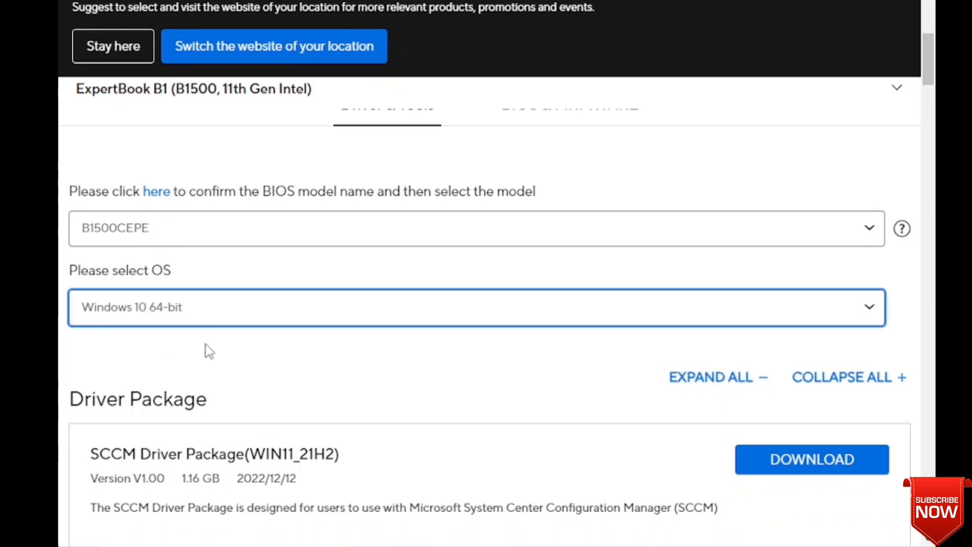
- Download the IRST Driver from the full Chipset list and show it in its folder
scroll(653, 339, down, 5)
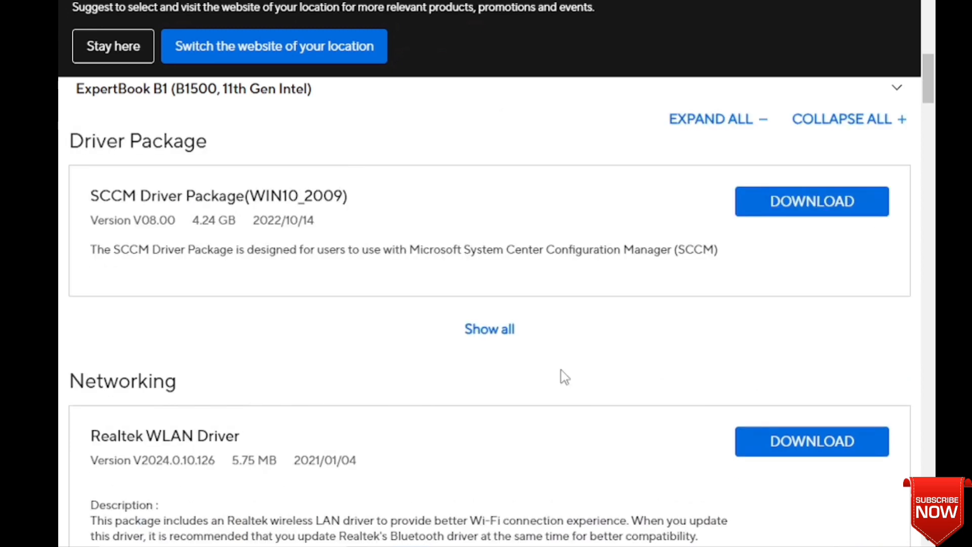
scroll(266, 187, down, 8)
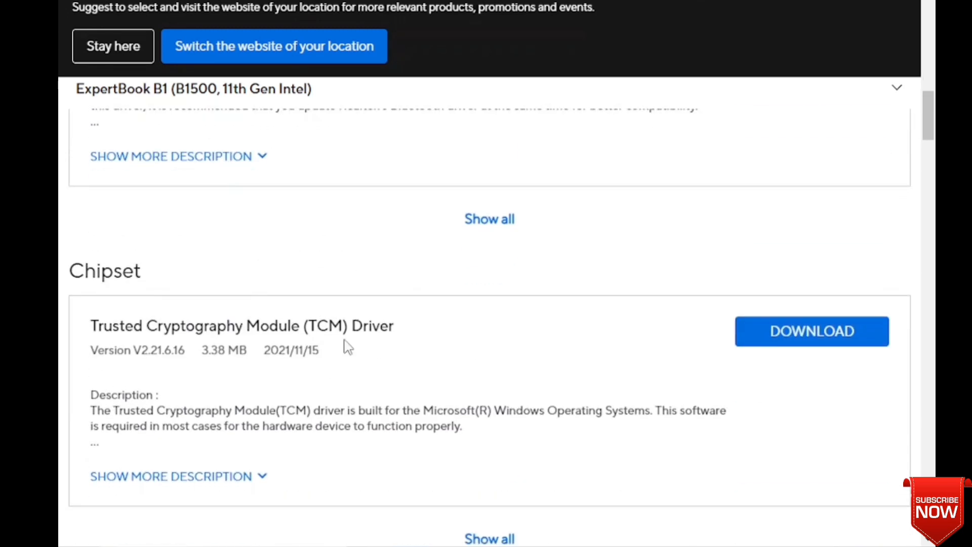
scroll(347, 347, down, 3)
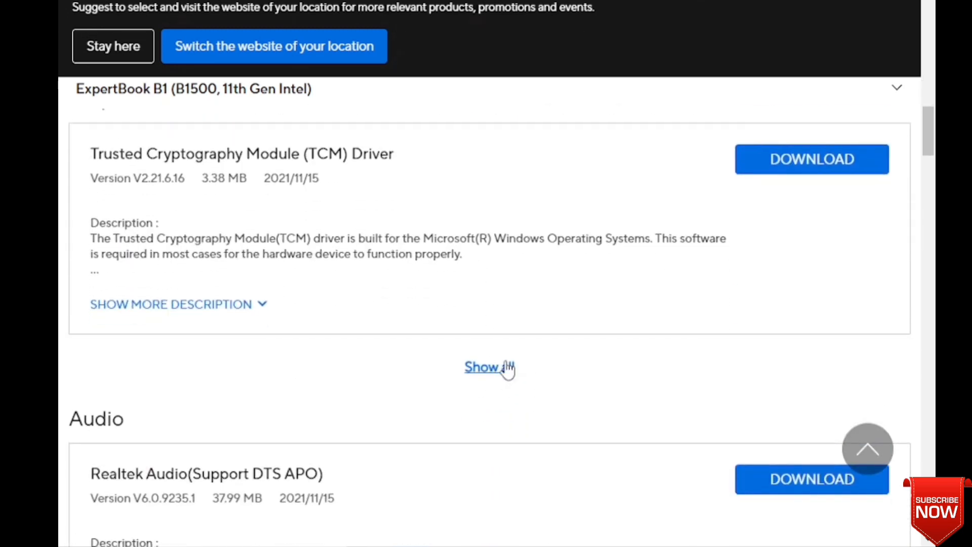
click(498, 373)
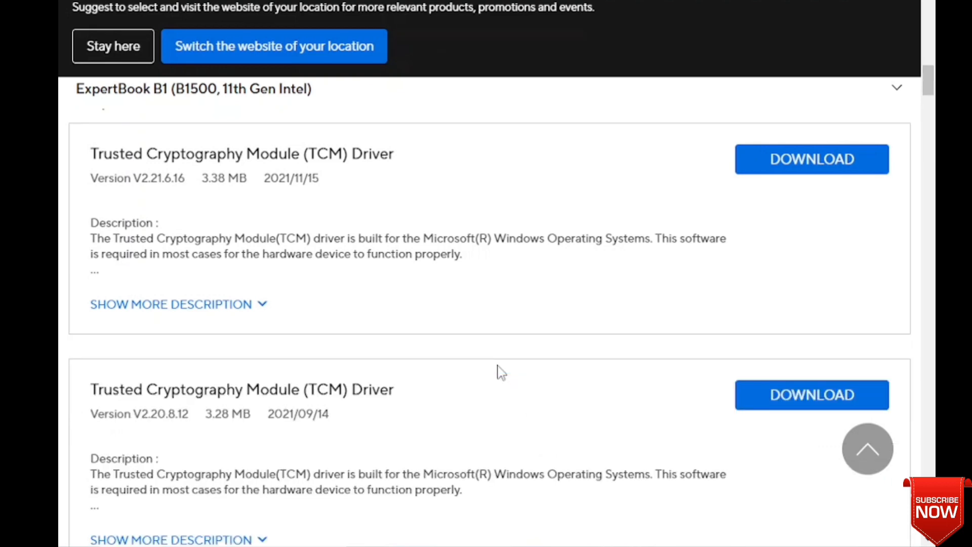
scroll(406, 374, down, 5)
scroll(405, 374, down, 10)
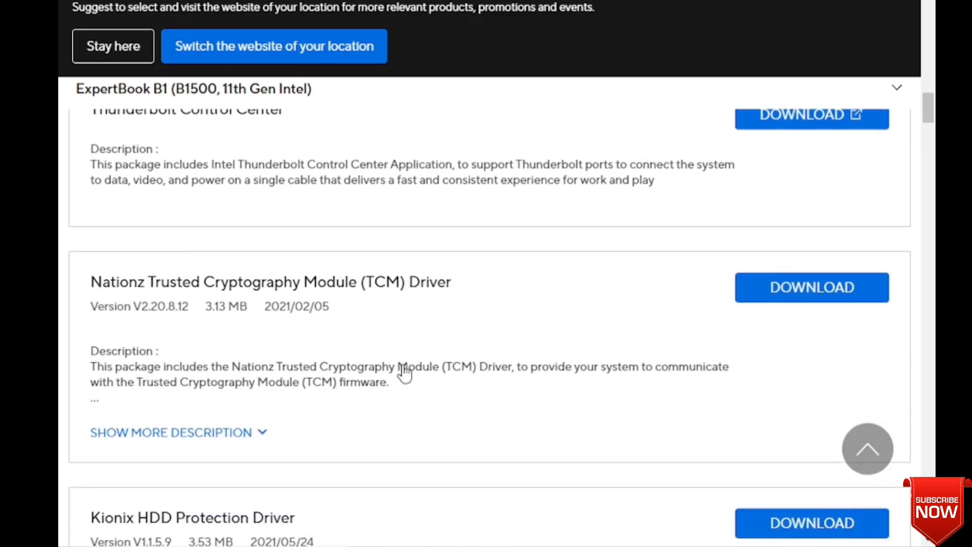
scroll(404, 367, down, 6)
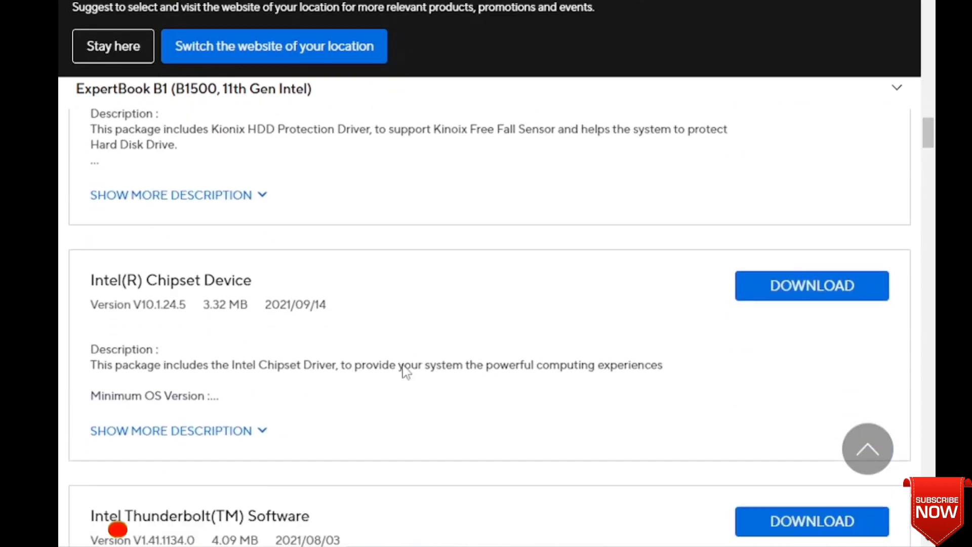
scroll(292, 407, down, 9)
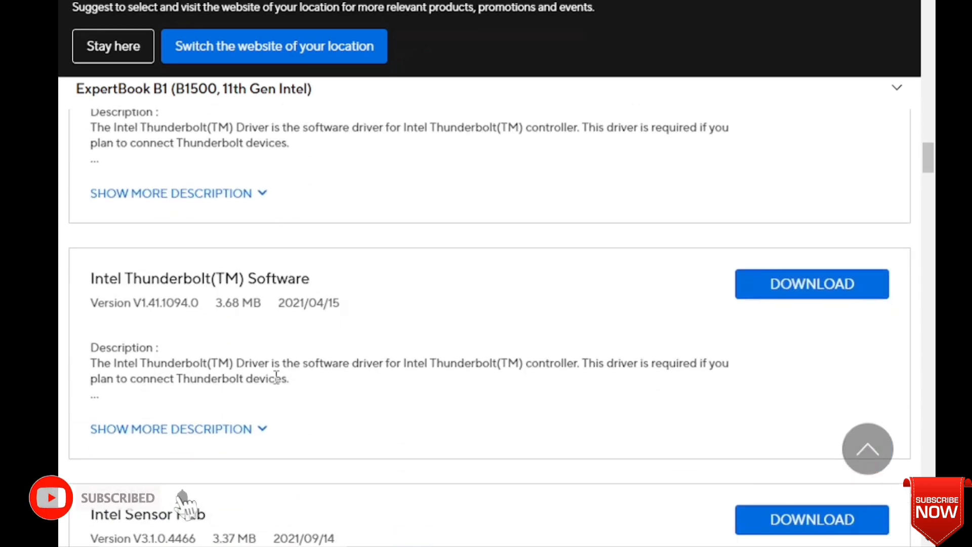
scroll(271, 385, down, 1)
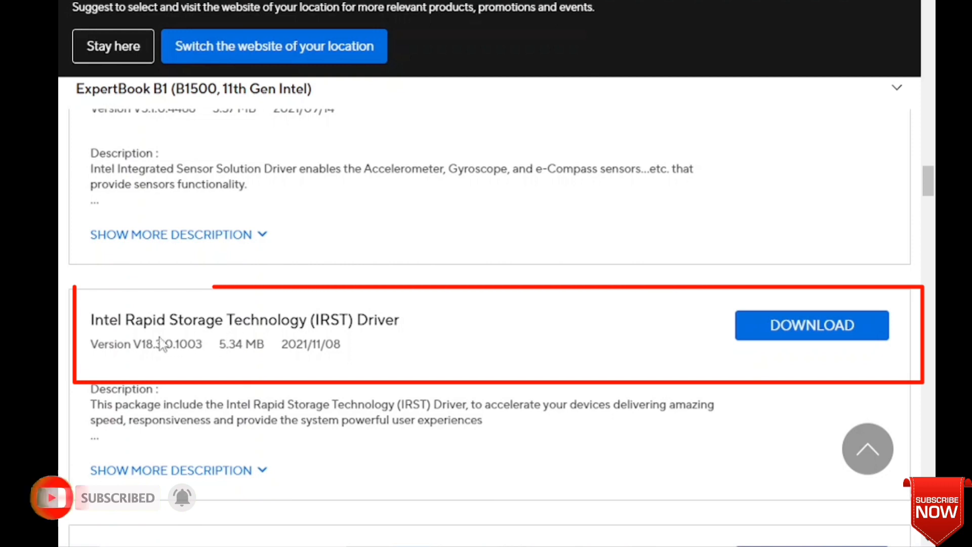
click(822, 329)
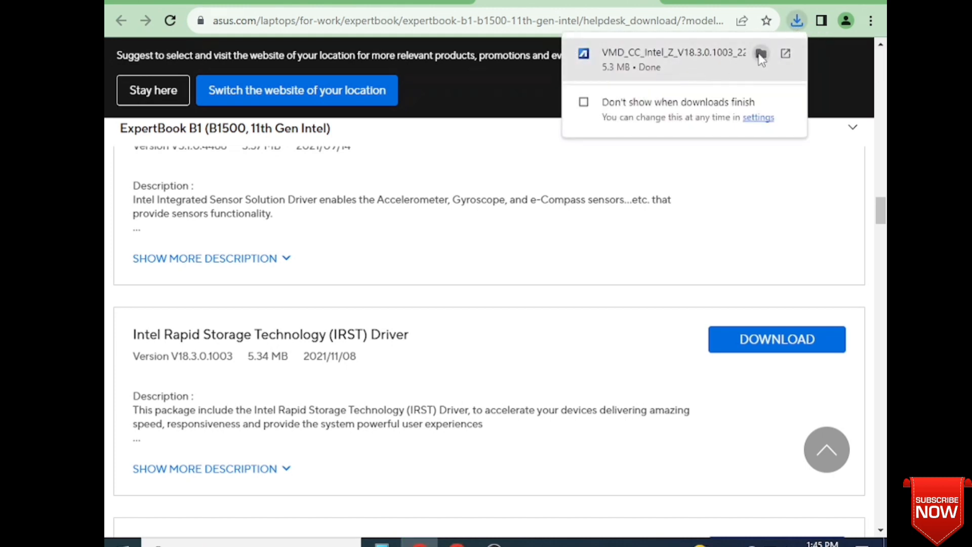
click(760, 54)
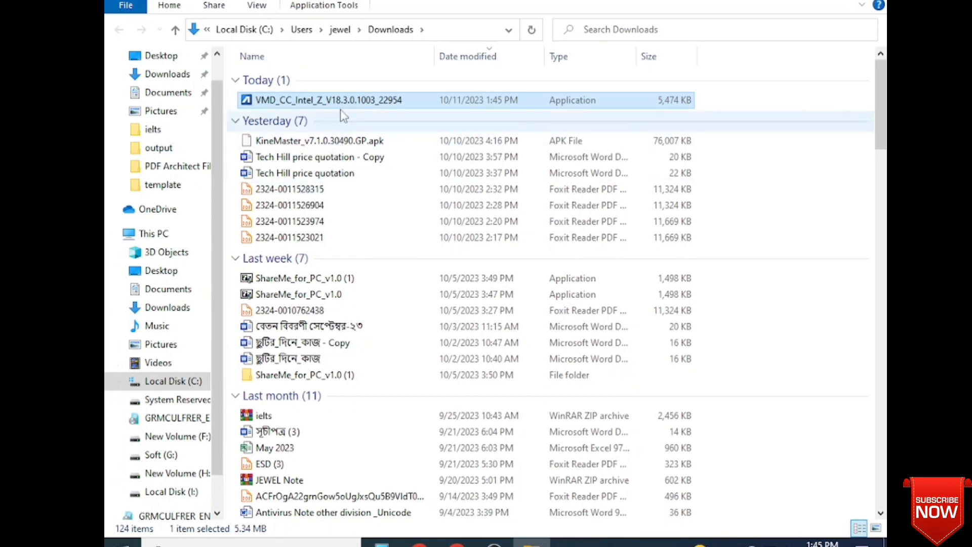
- Run the VMD_CC_Intel setup in English and get past the welcome and license pages
double_click(291, 101)
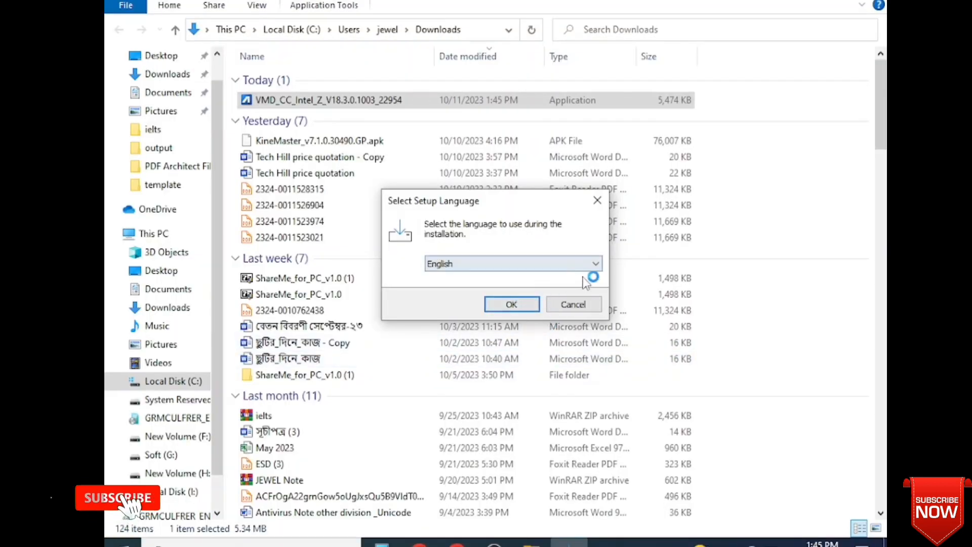
click(512, 305)
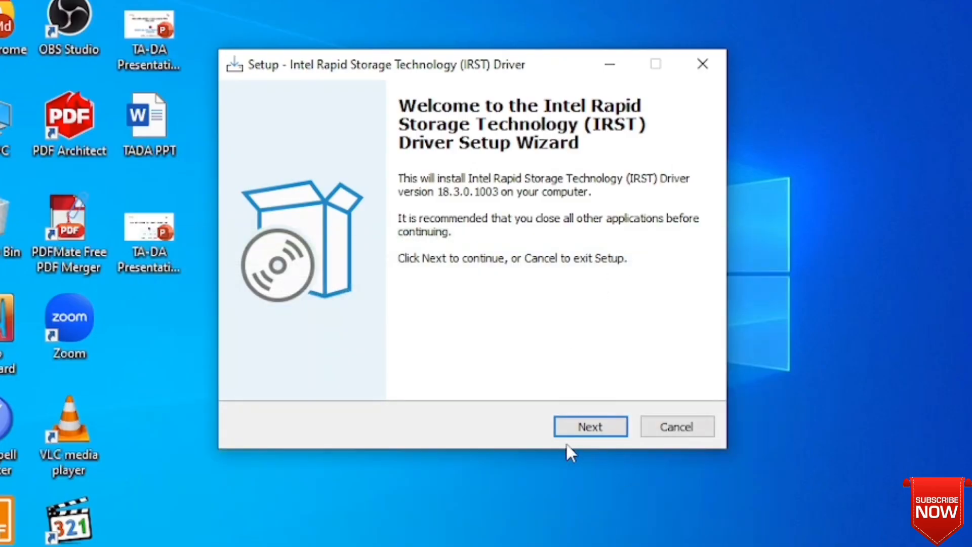
click(588, 425)
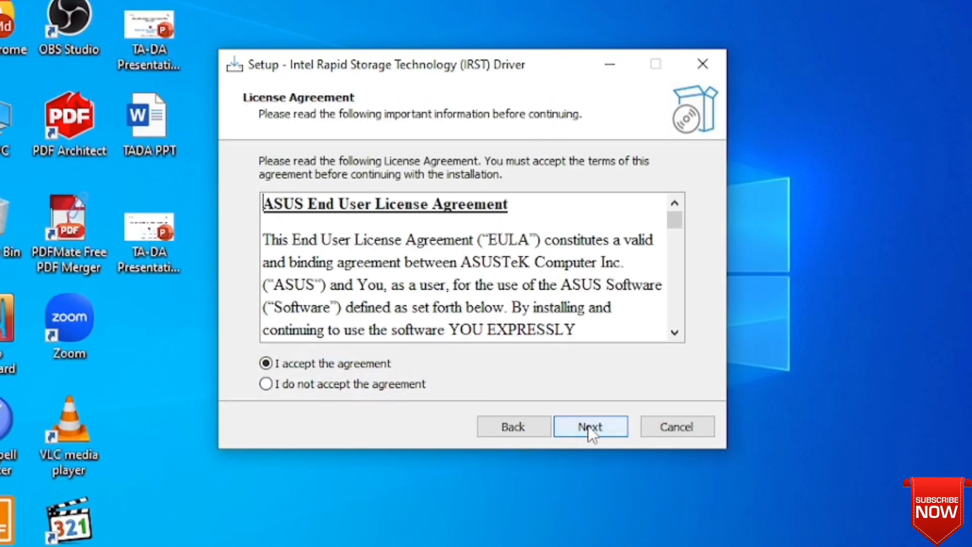
click(590, 426)
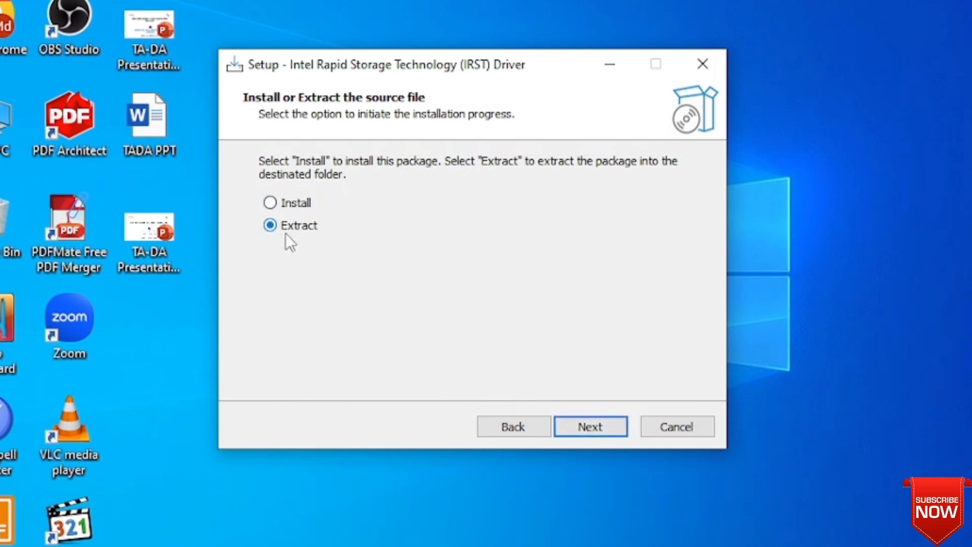
click(596, 427)
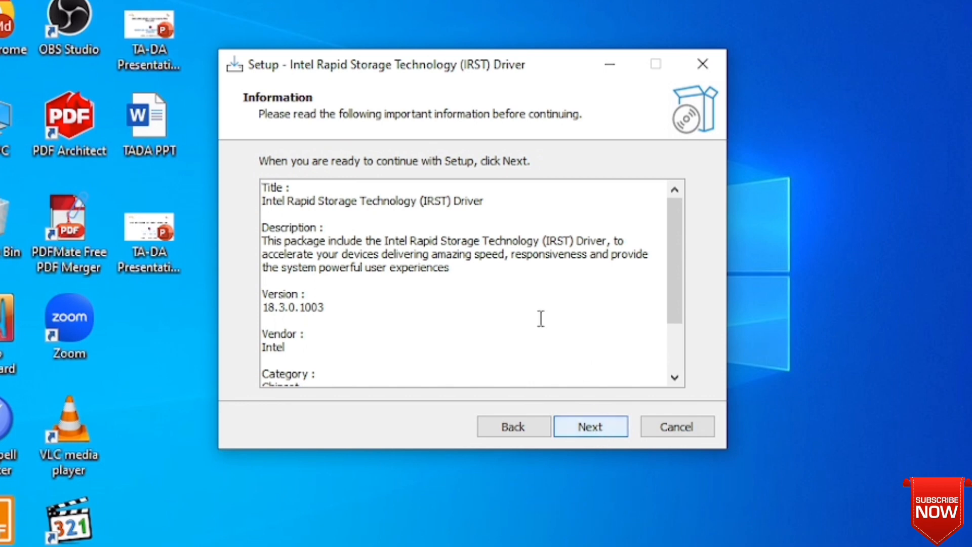
click(603, 431)
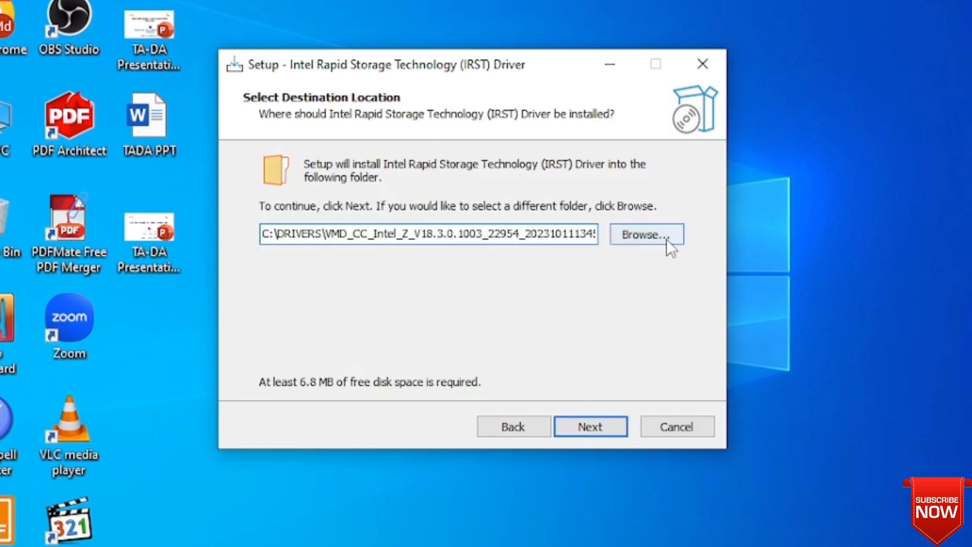
click(642, 239)
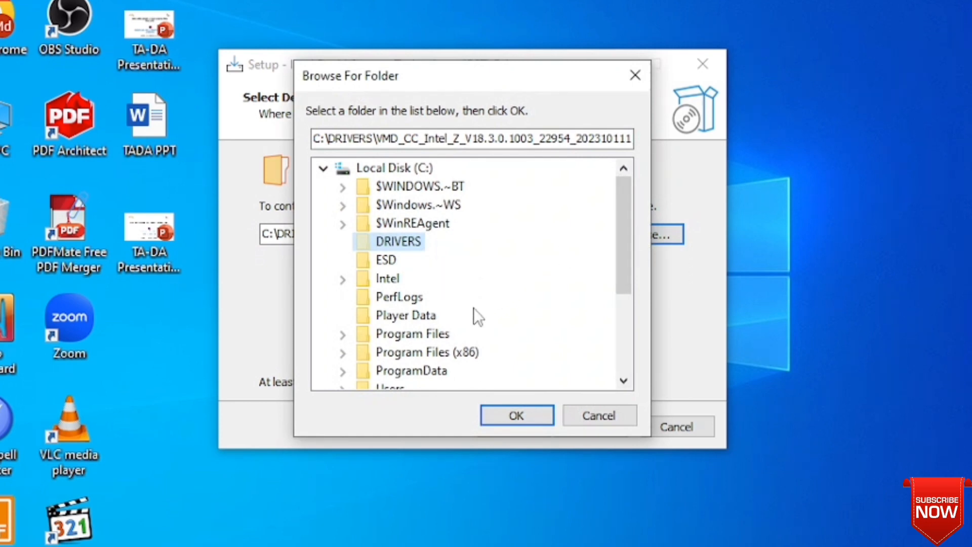
scroll(473, 309, down, 1)
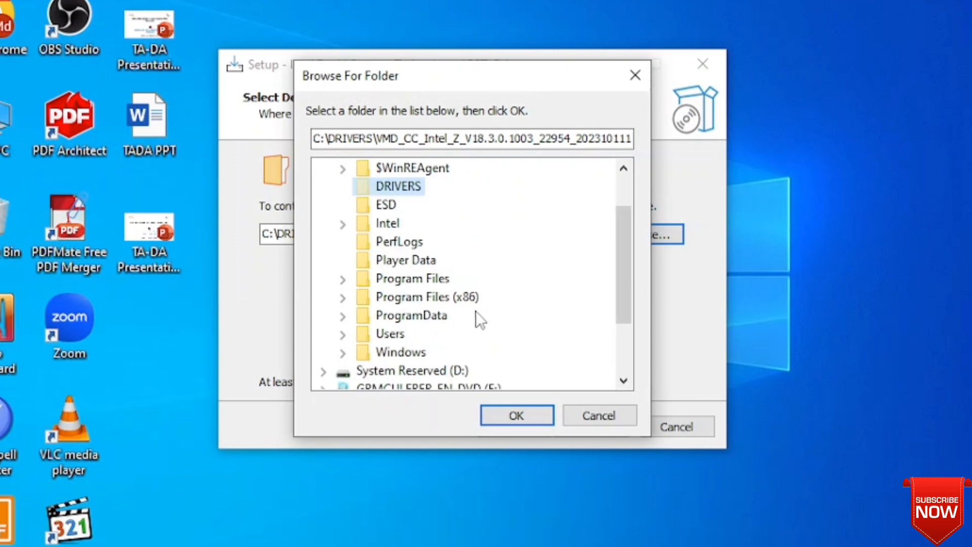
scroll(476, 311, down, 1)
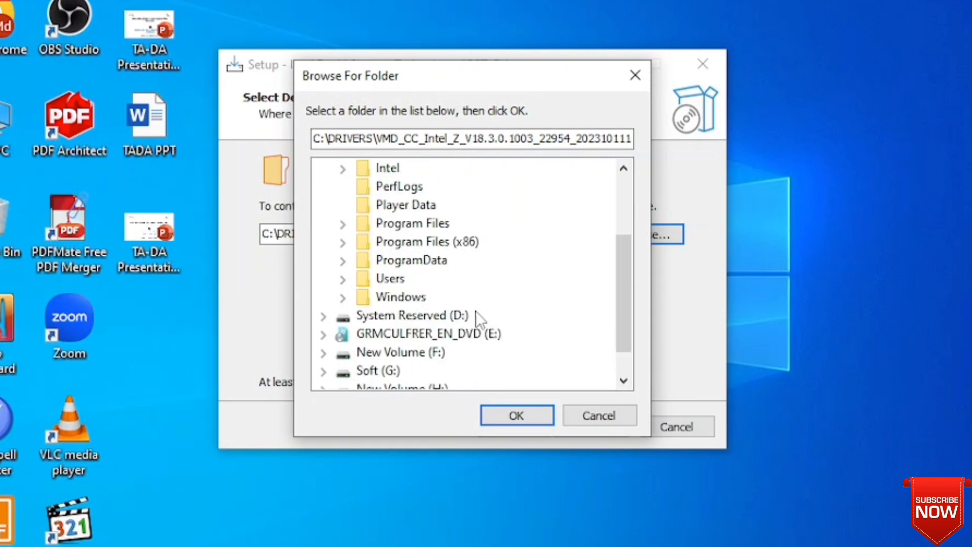
click(459, 335)
click(324, 334)
scroll(443, 319, down, 1)
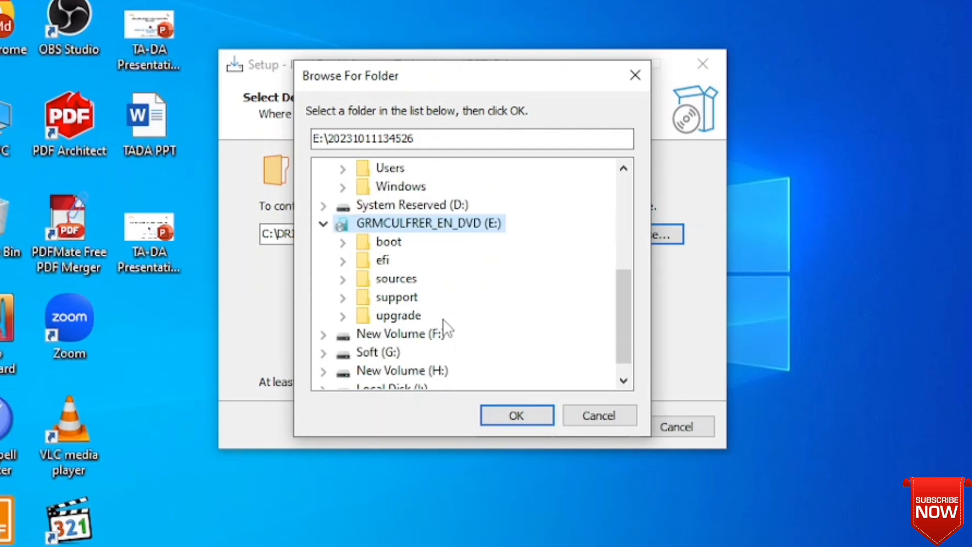
scroll(442, 318, up, 1)
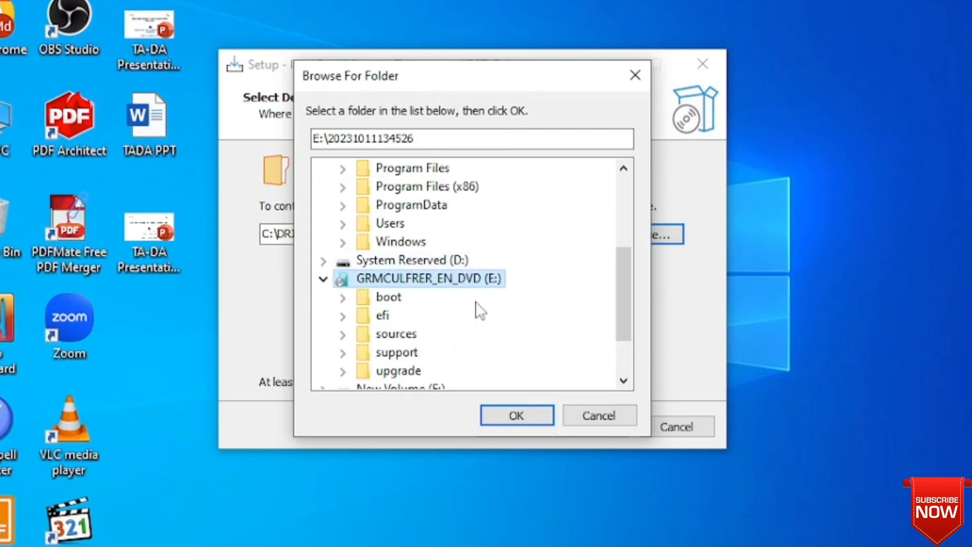
click(546, 415)
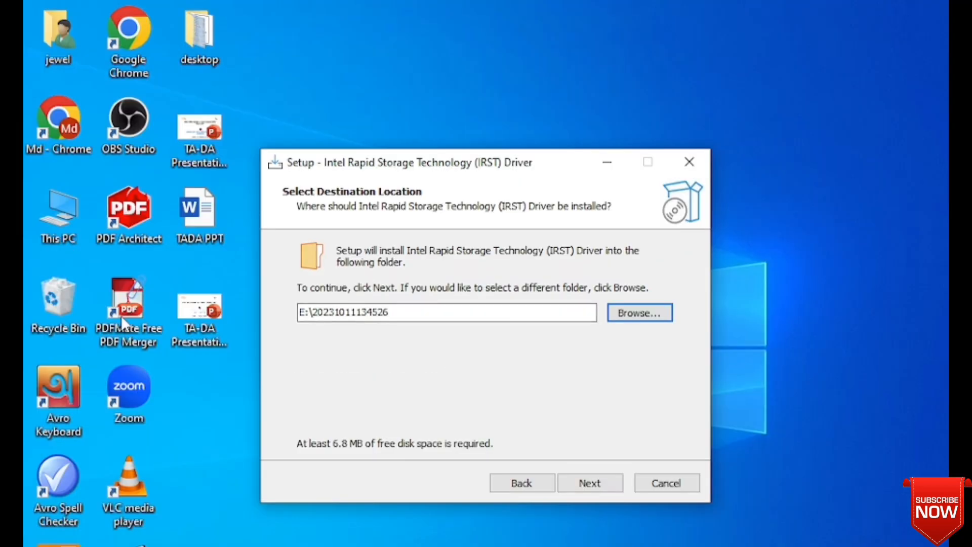
- Add a new folder named 'Driver' at the root of the E: drive
double_click(72, 209)
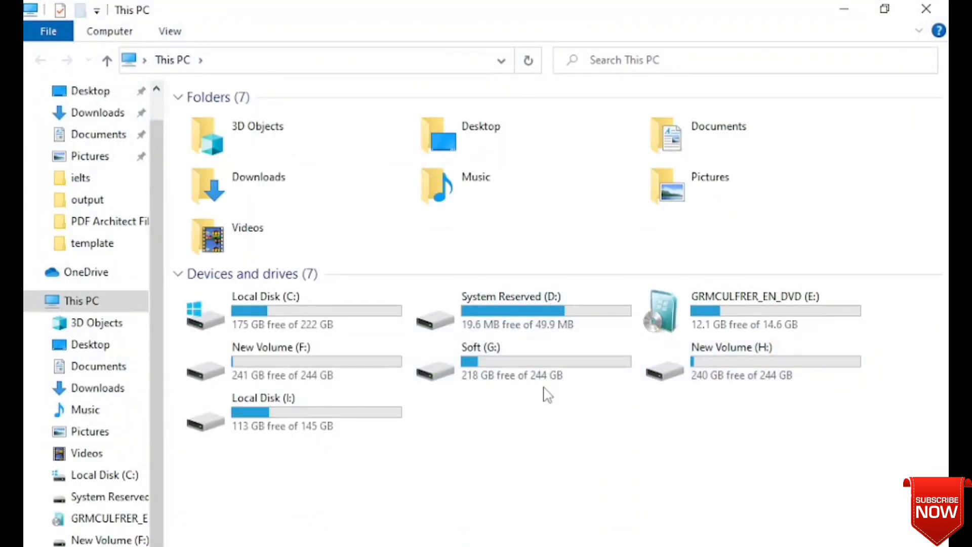
double_click(658, 324)
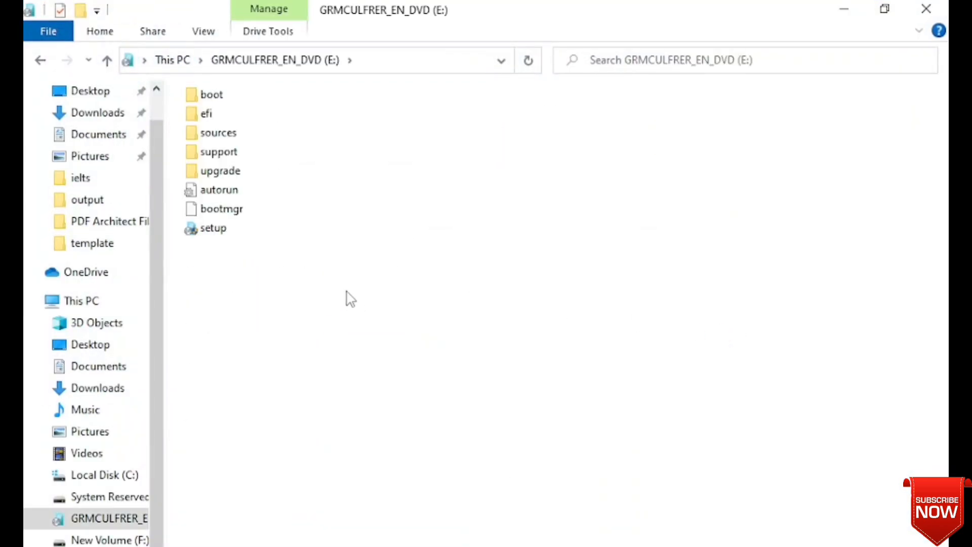
right_click(347, 292)
mouse_move(514, 510)
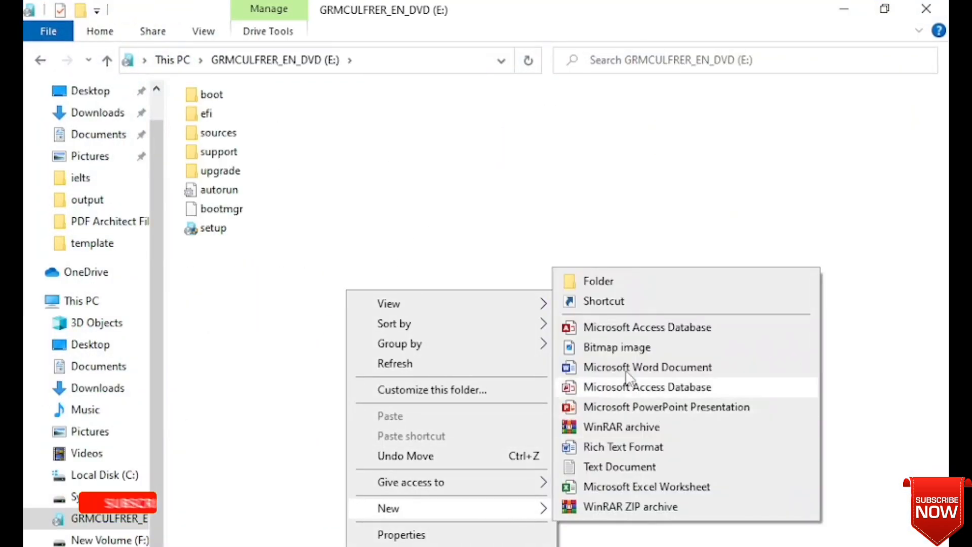
click(616, 287)
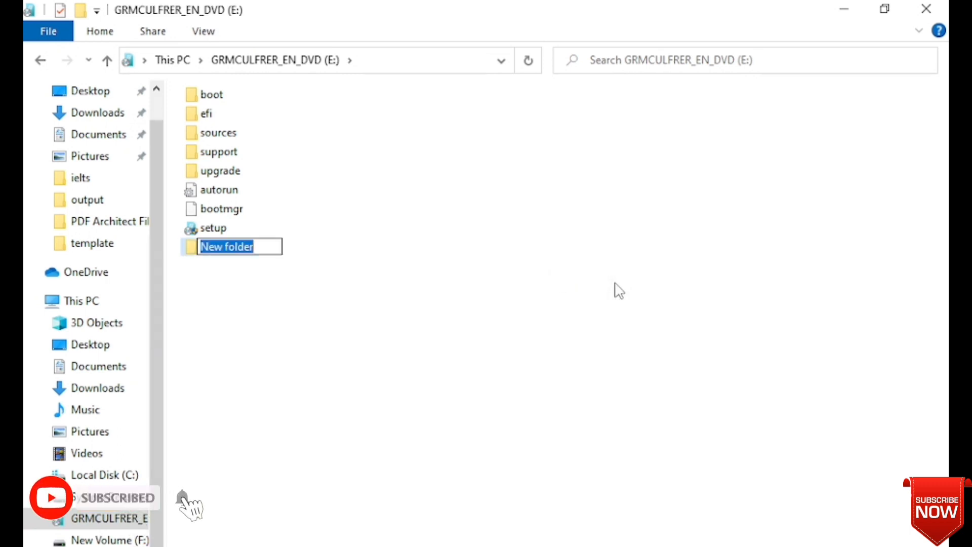
text(Driver)
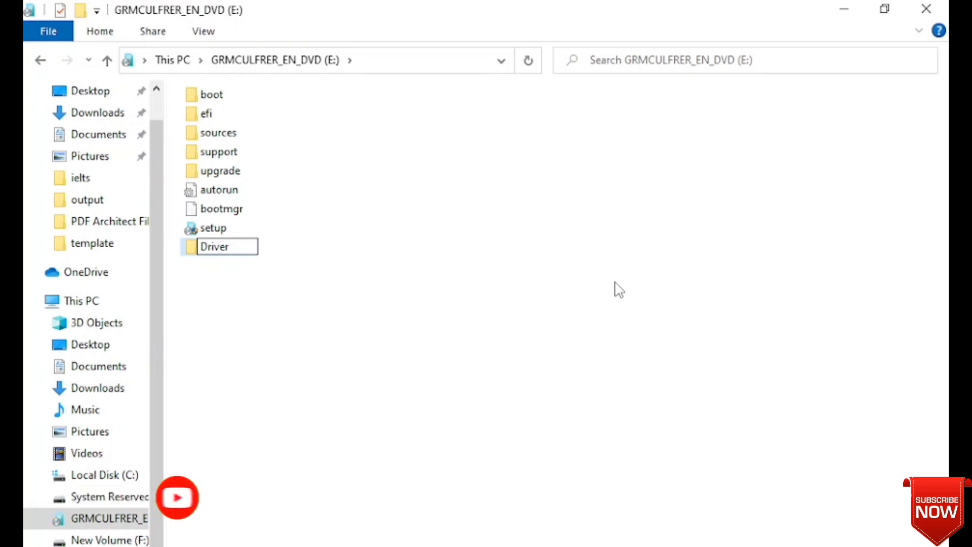
click(510, 328)
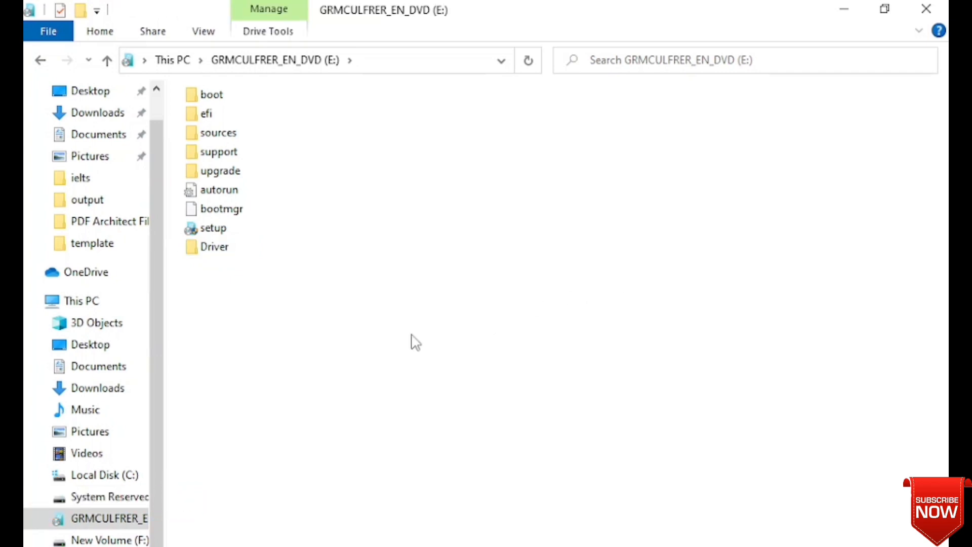
- Set the setup's destination to the Driver folder on the E: drive
click(927, 11)
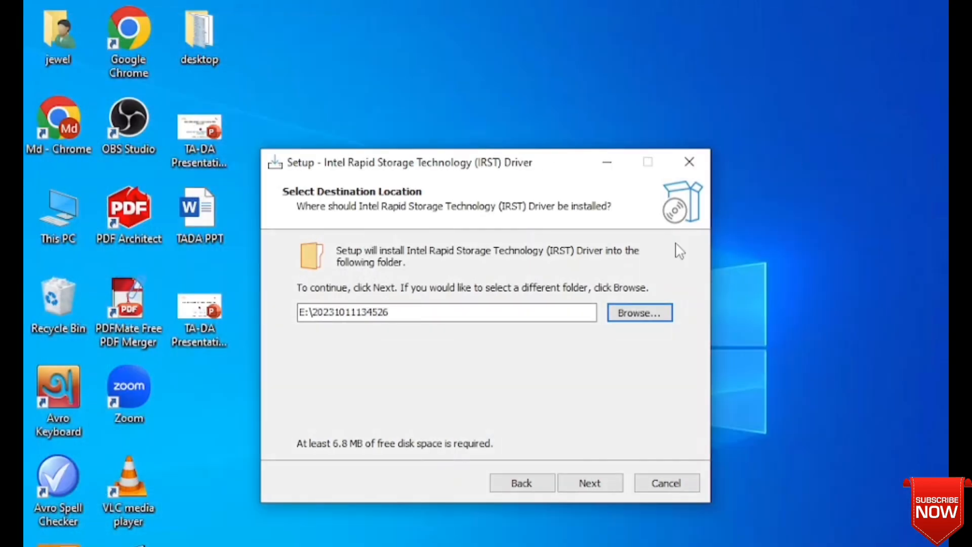
click(636, 313)
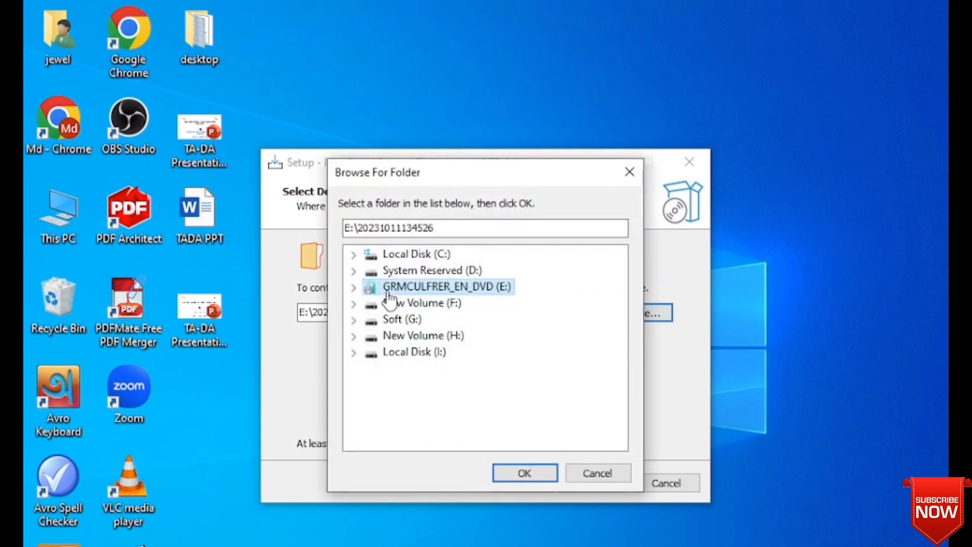
click(360, 288)
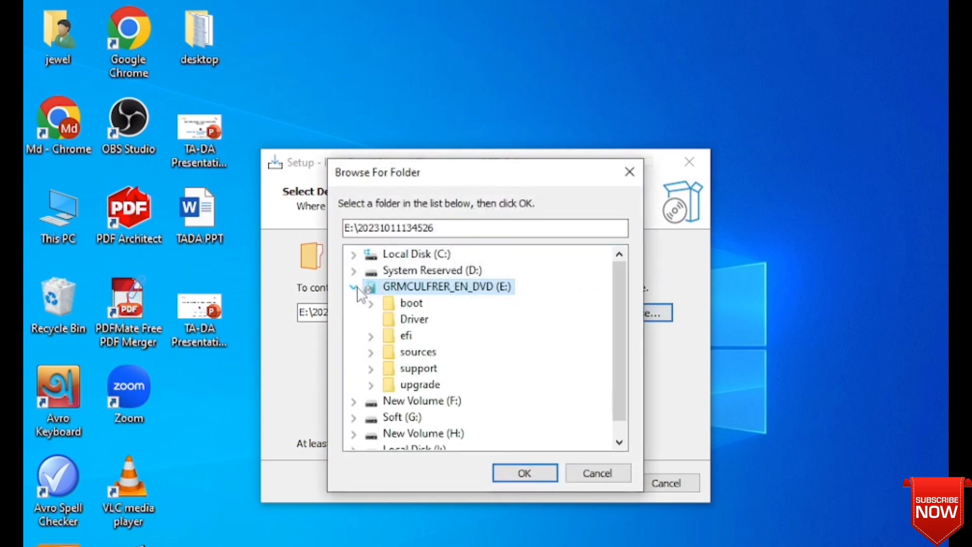
click(410, 320)
click(539, 478)
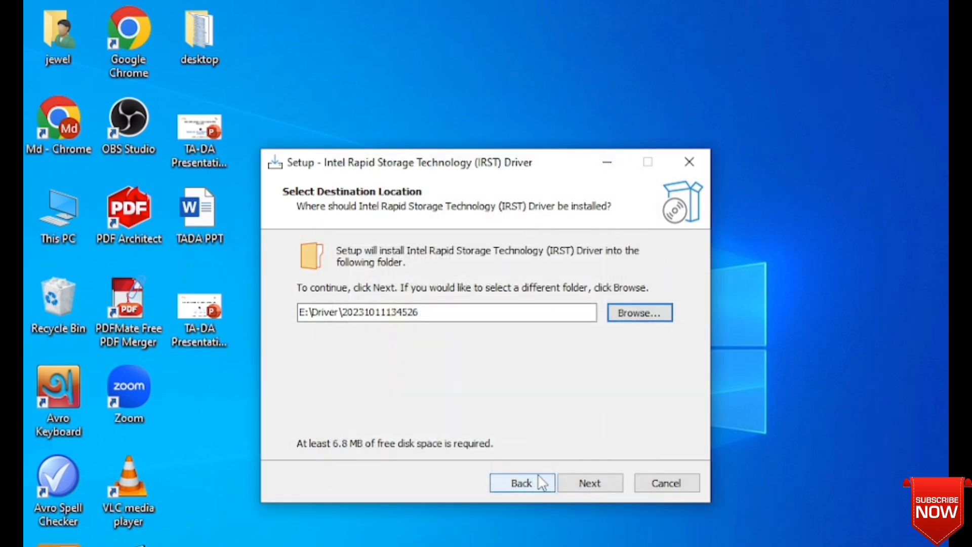
- Extract the IRST driver files and finish the setup wizard
click(584, 484)
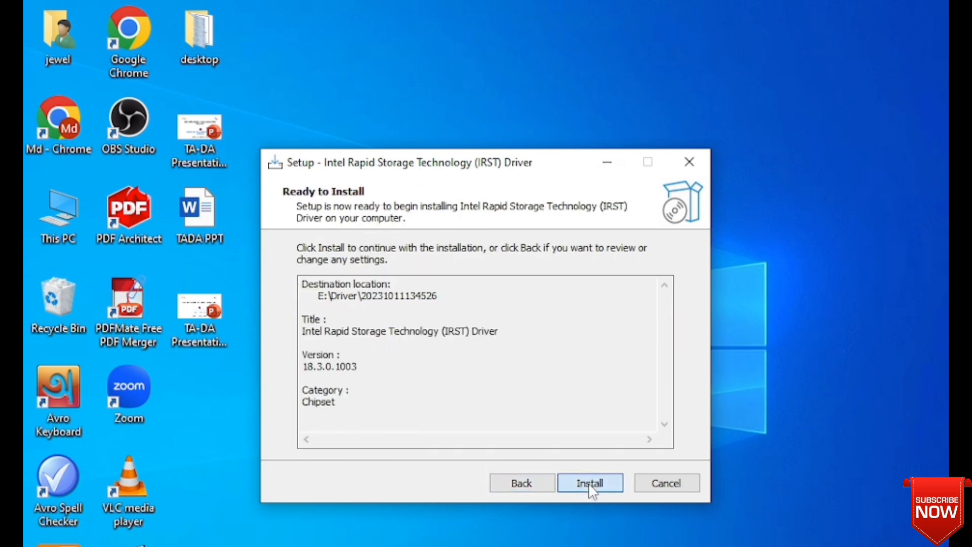
click(583, 478)
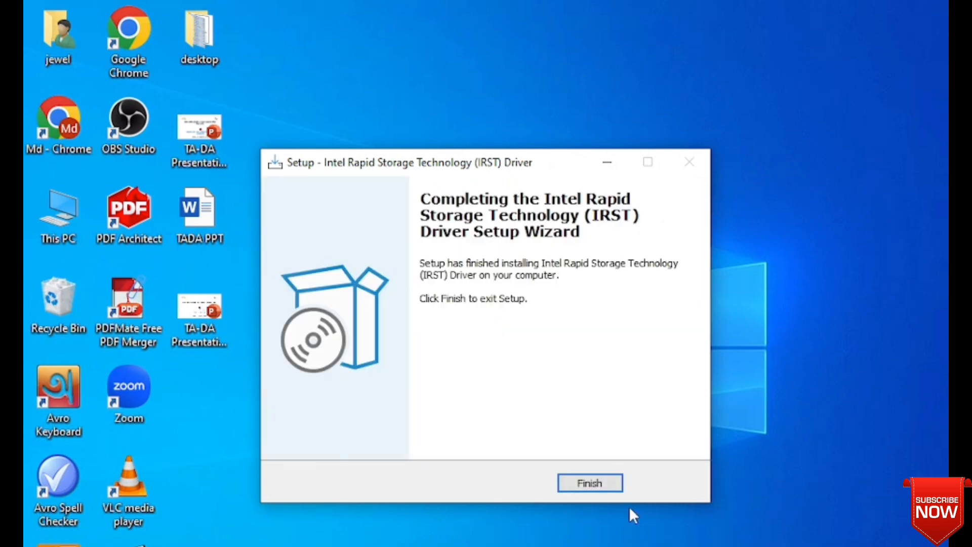
click(600, 482)
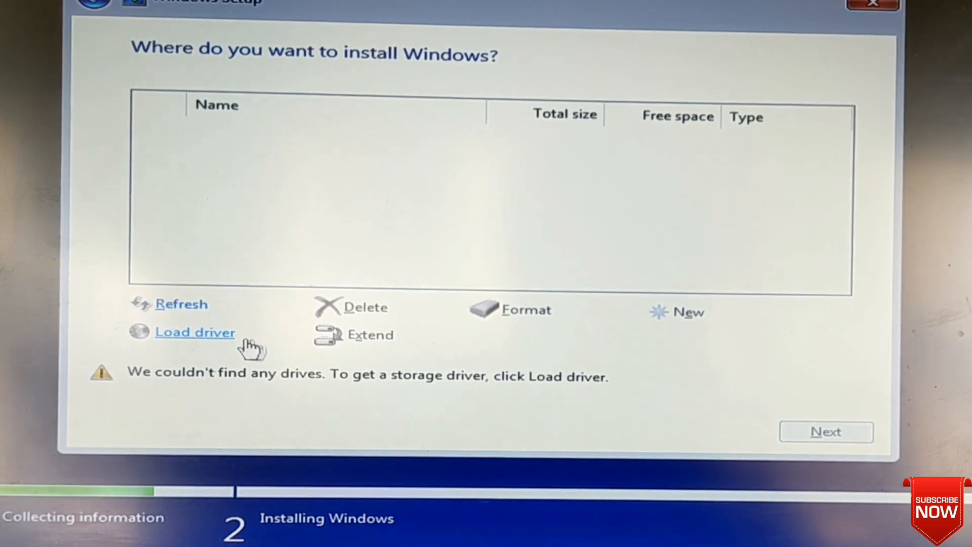
click(211, 334)
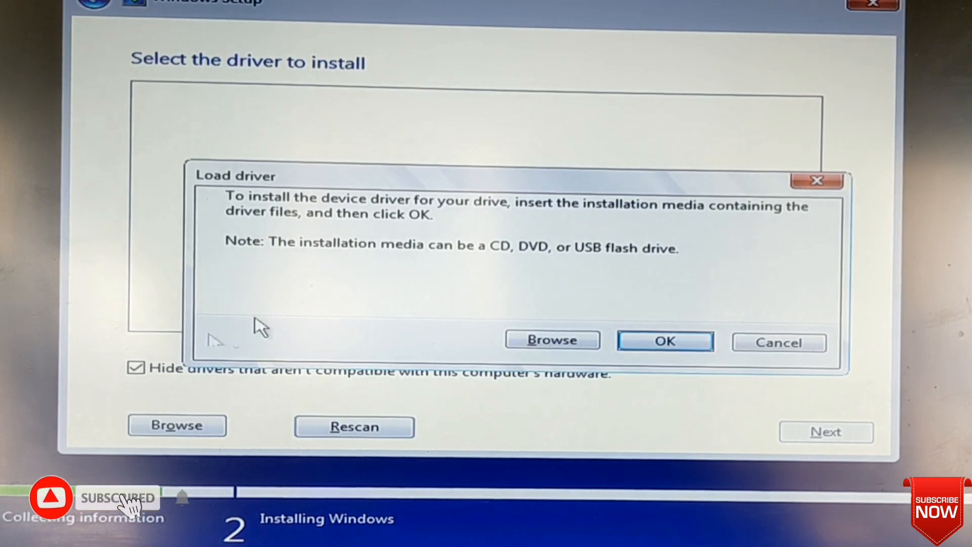
click(538, 339)
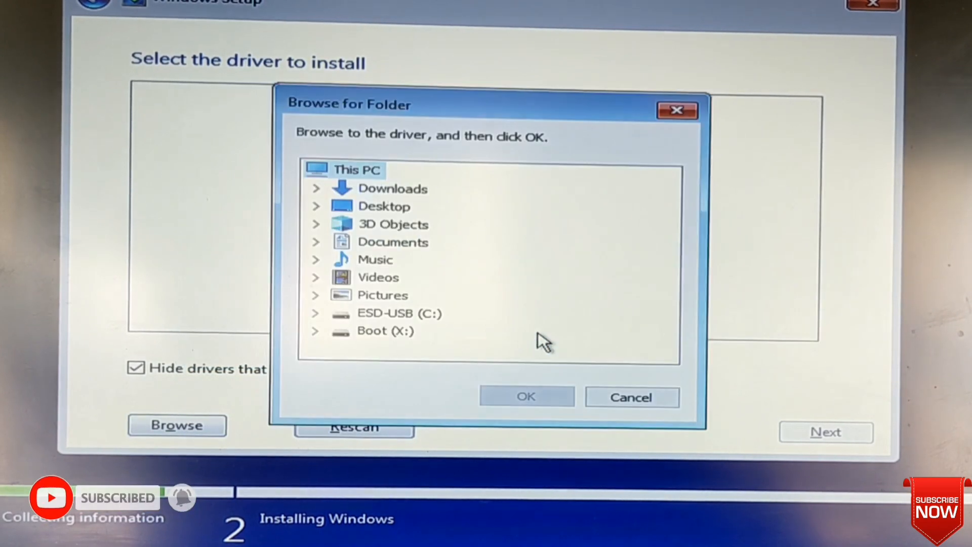
click(369, 316)
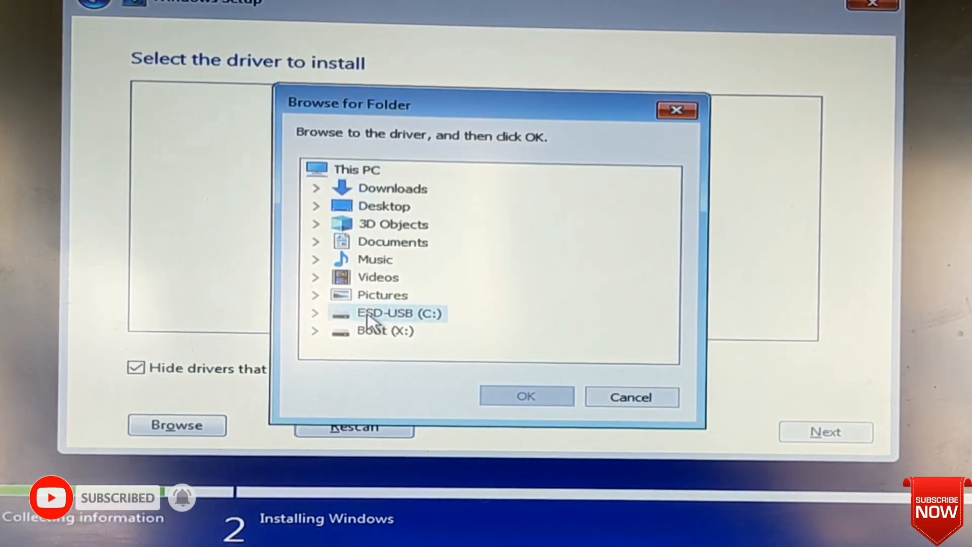
click(319, 314)
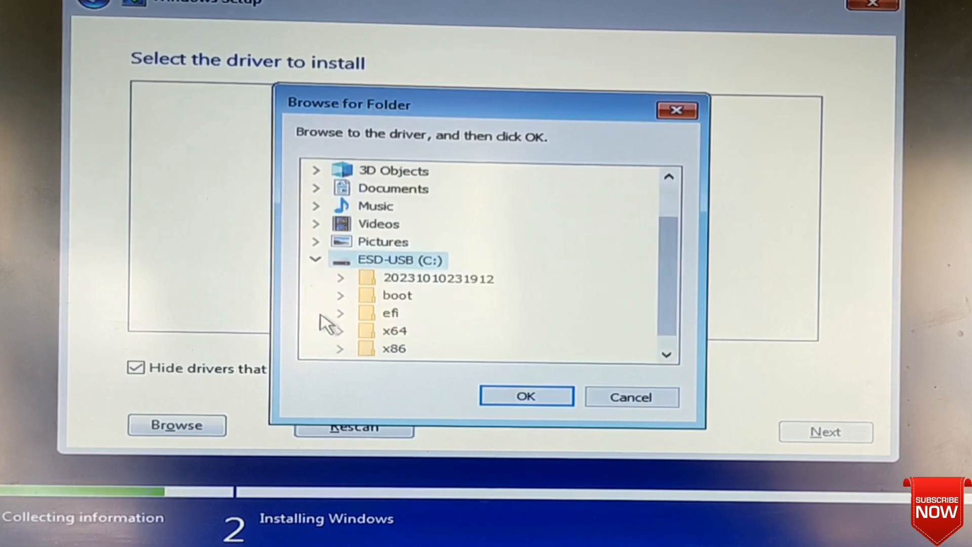
click(347, 278)
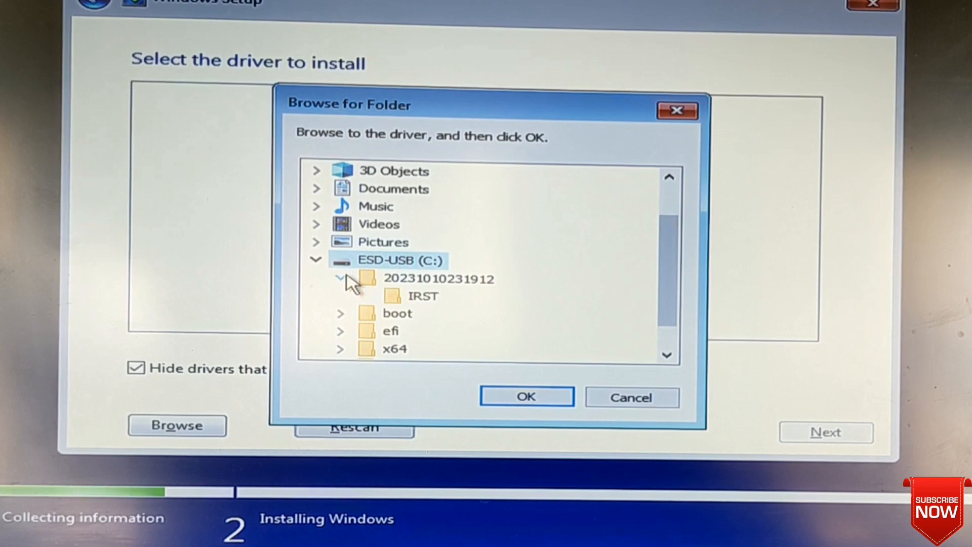
click(414, 295)
click(537, 397)
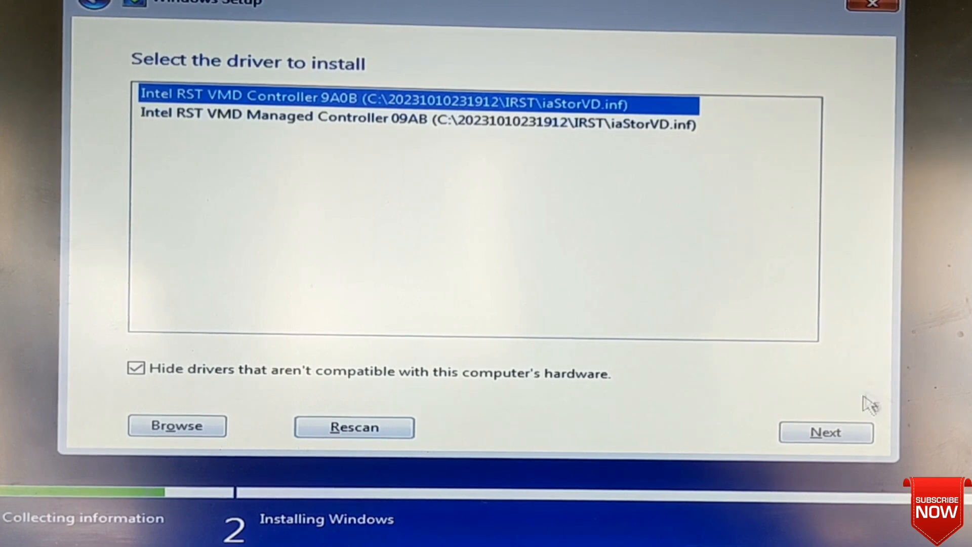
- Install the Intel RST VMD Controller driver and start Windows installation on Drive 1 Partition 3
click(822, 432)
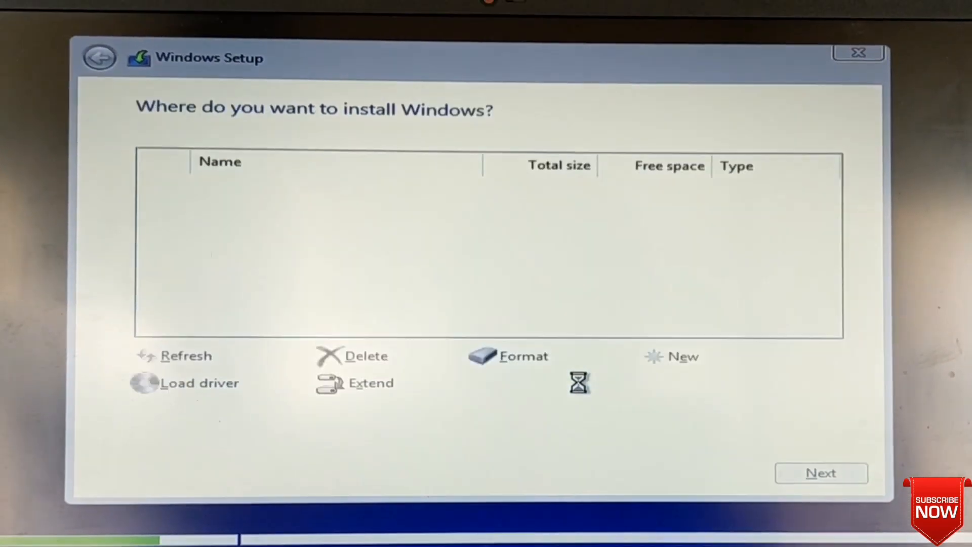
key(Down)
key(Down)
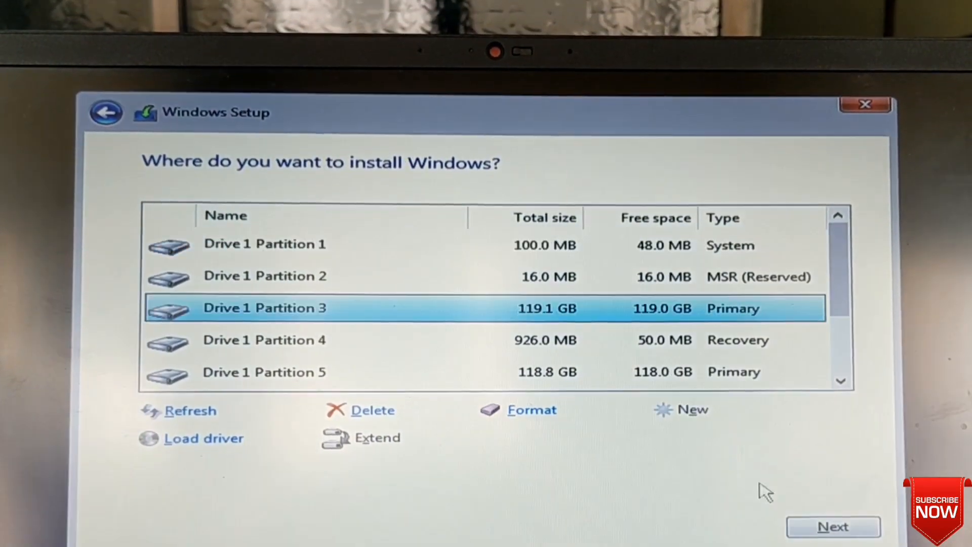
click(821, 529)
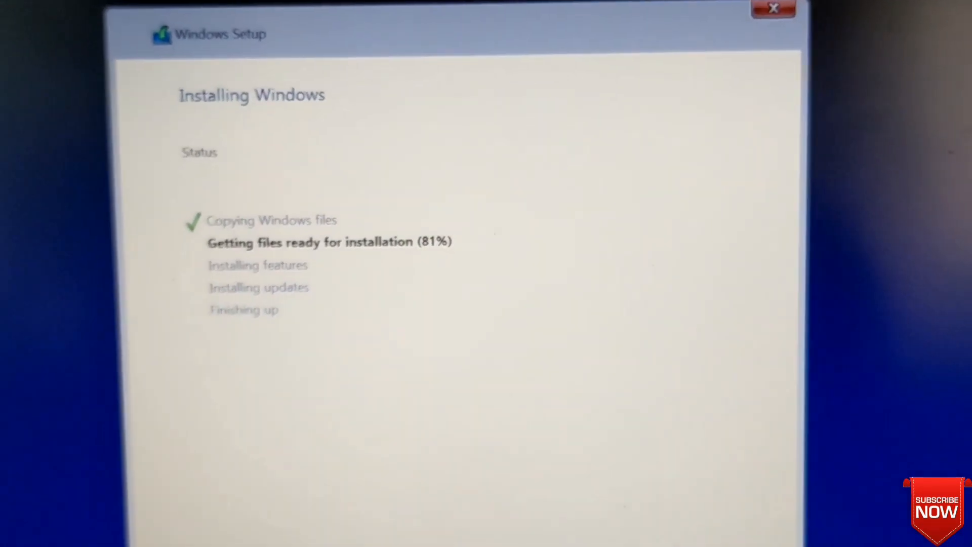